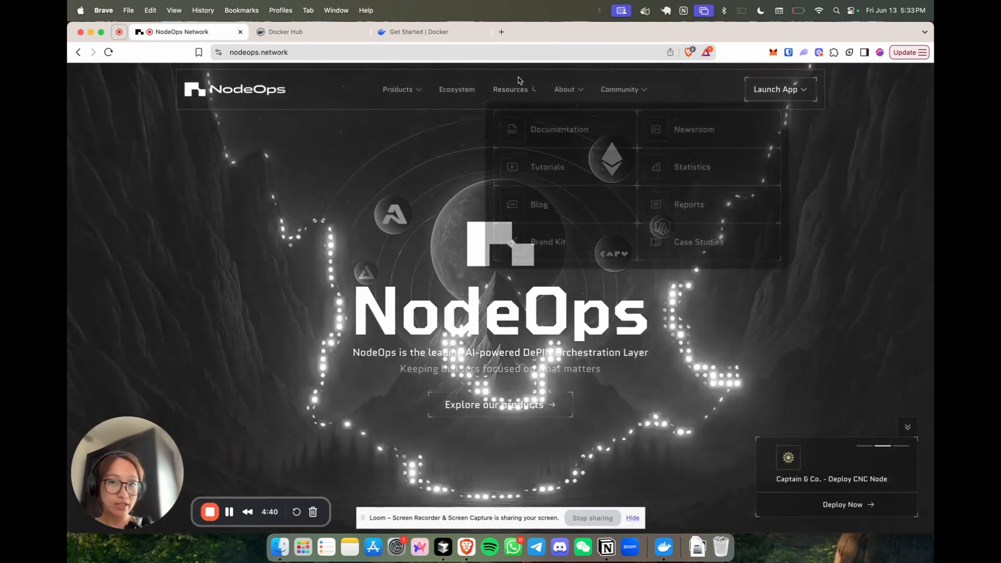
- View Docker's Get Started page and the containers list in Docker Desktop, and return to the browser
left_click(444, 37)
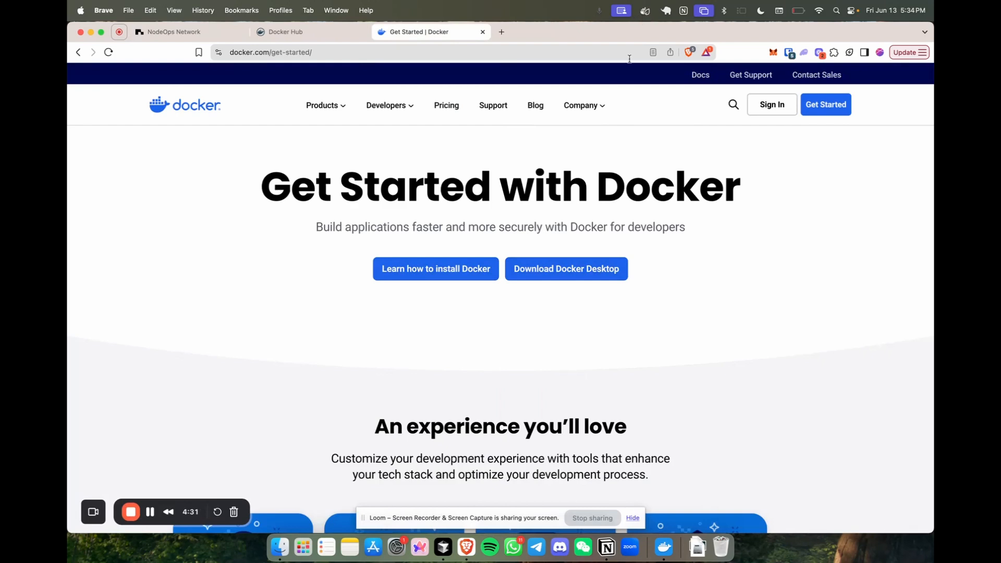
left_click(667, 547)
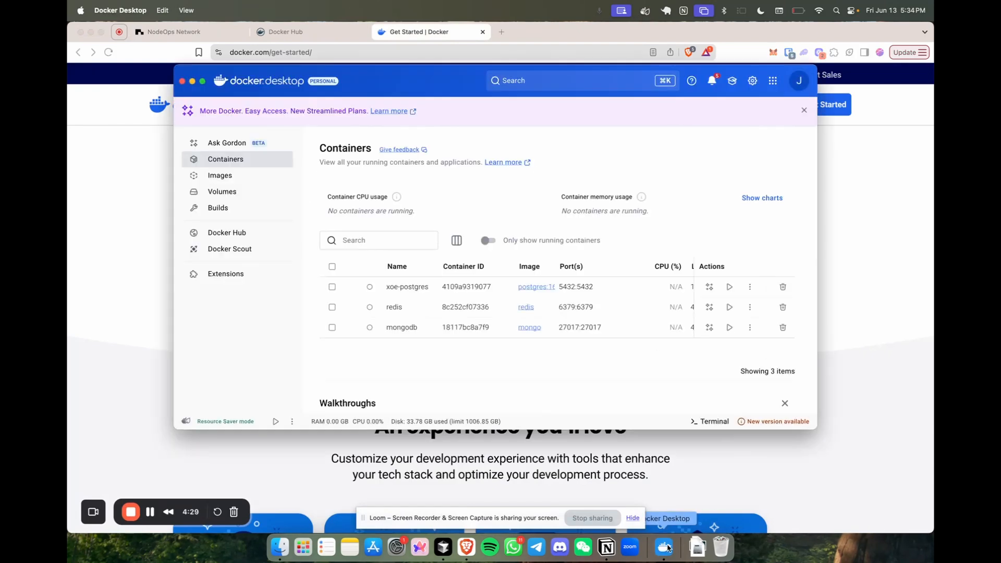
left_click(871, 385)
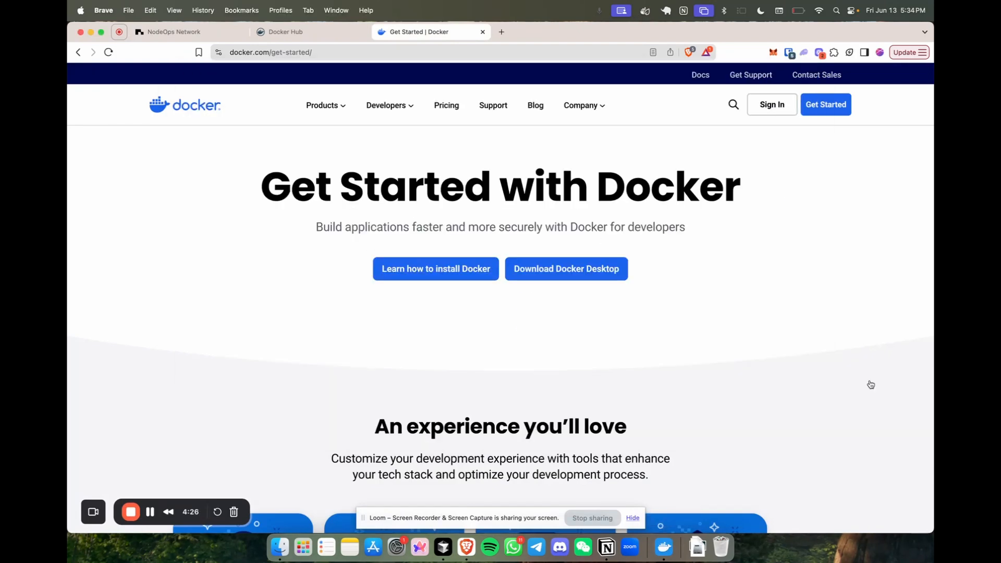
- From Docker Hub, open the Docker account settings and show the personal access tokens
left_click(292, 32)
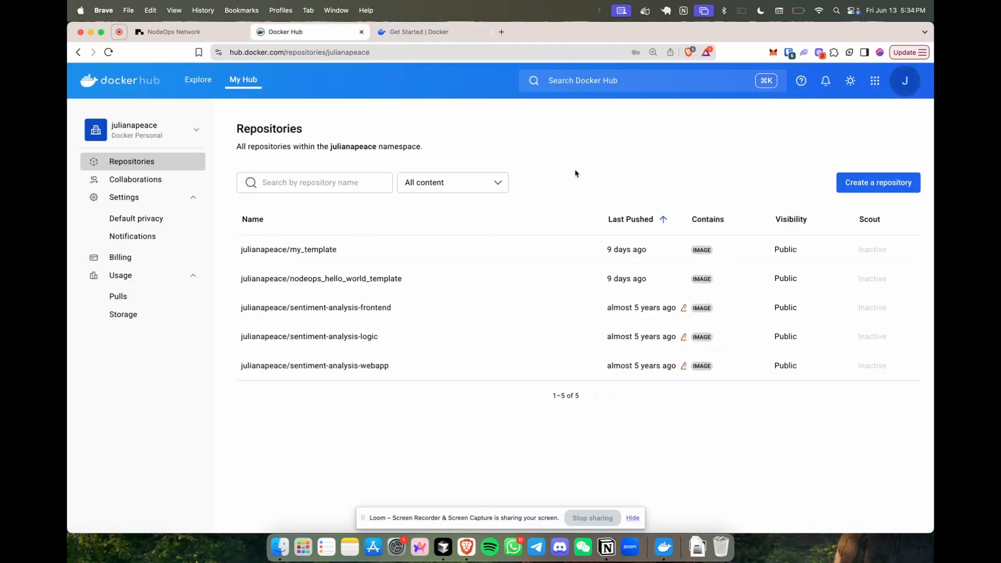
left_click(912, 90)
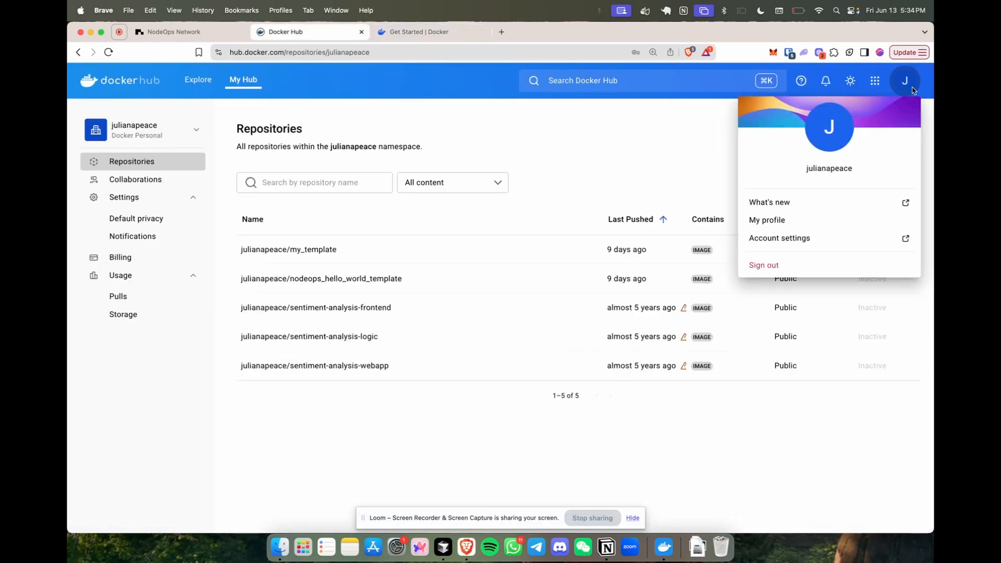
left_click(763, 247)
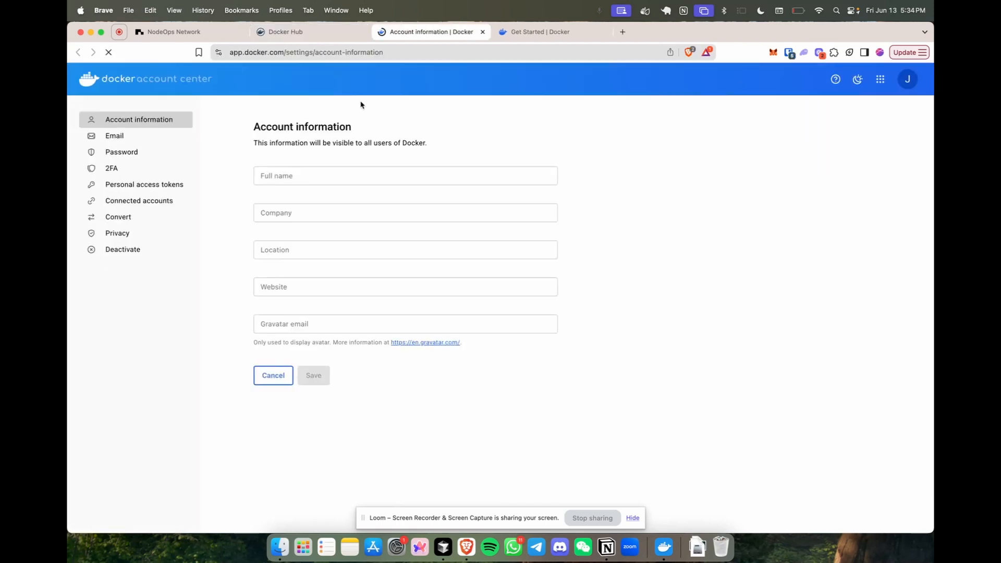
left_click(149, 187)
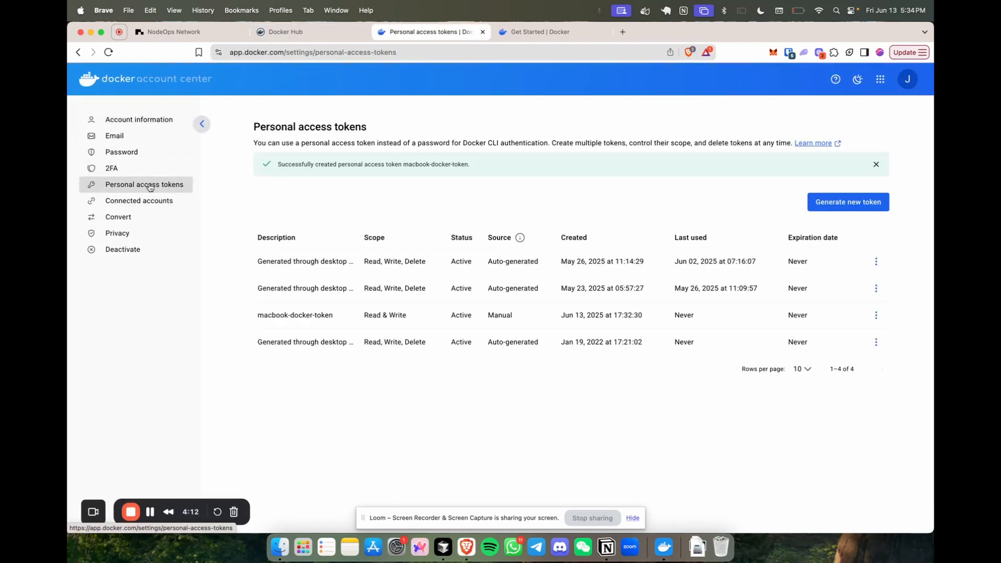
- Generate a new access token described as macbook-docker-token with Read & Write permissions
left_click(839, 207)
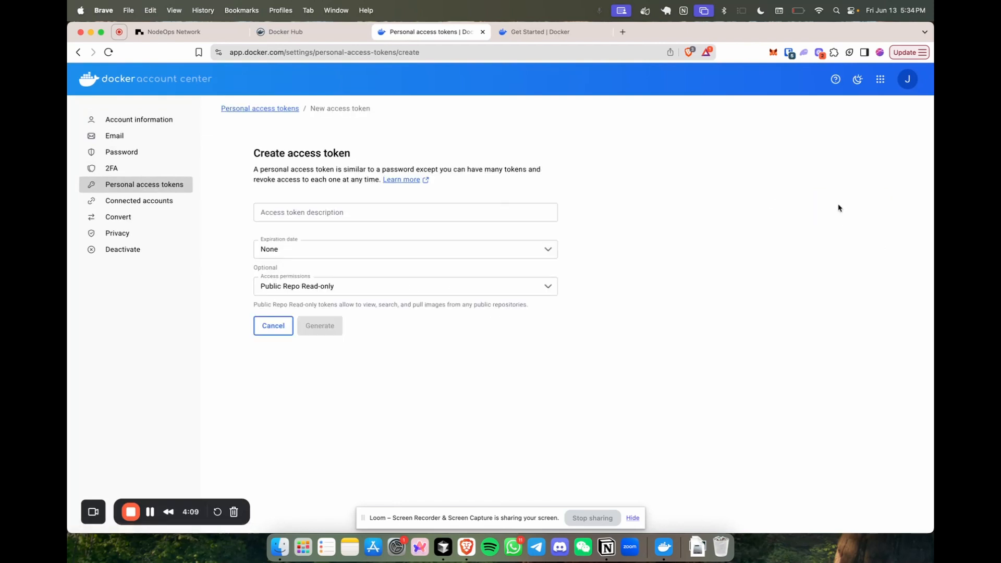
left_click(420, 208)
type("macboo")
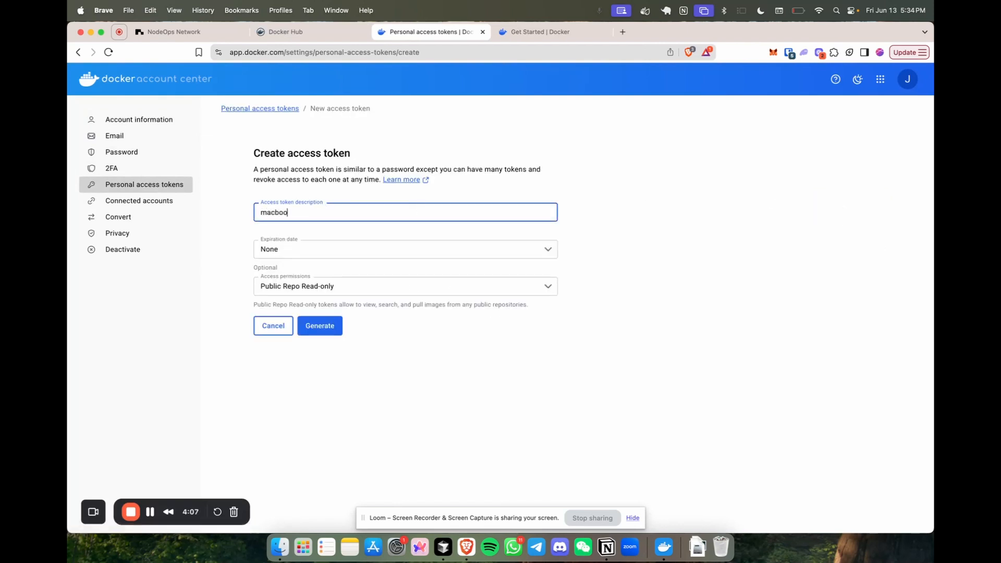
type("k-toke")
type("docker-")
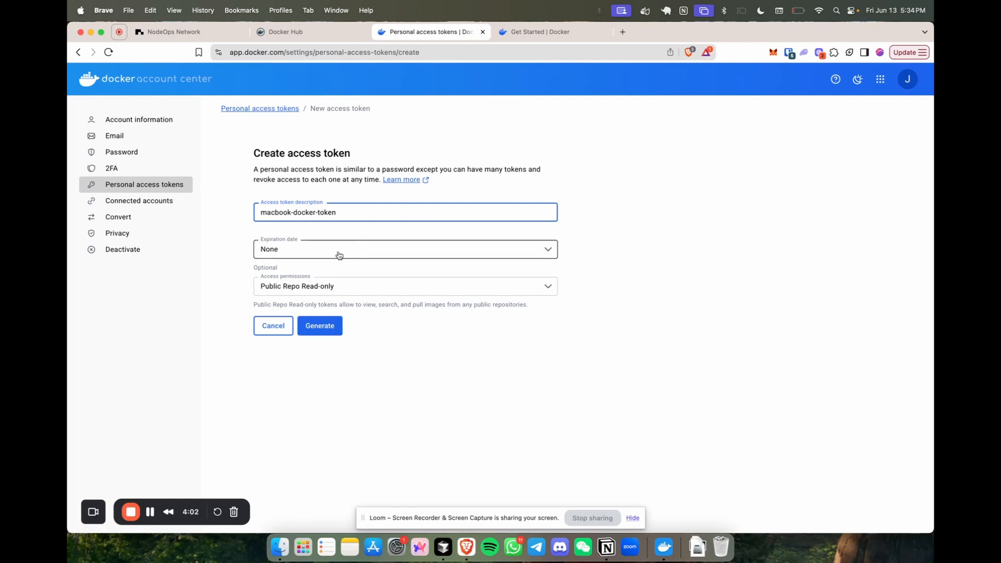
left_click(289, 292)
left_click(285, 339)
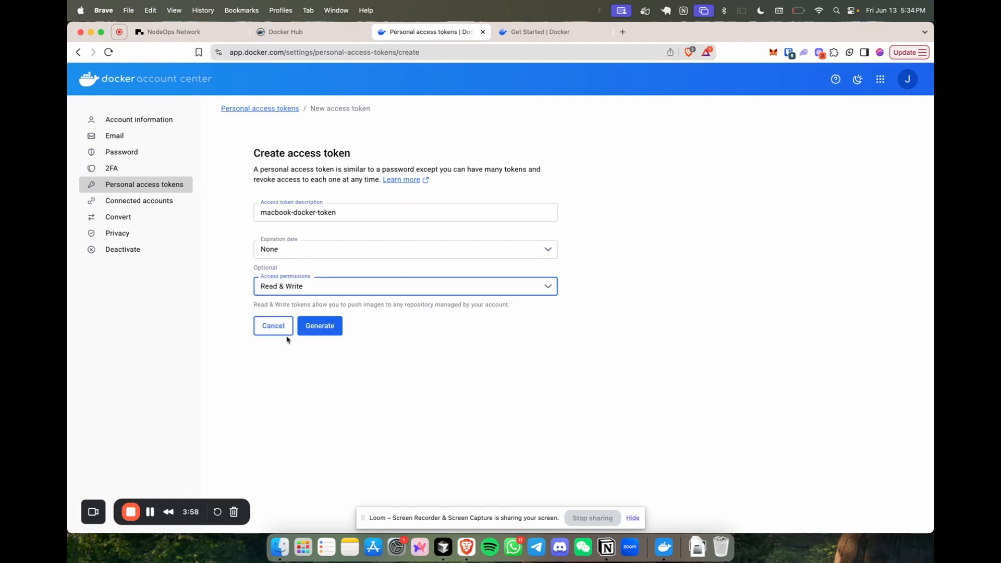
left_click(323, 327)
- Copy the provided docker login command for the account and run it in Cursor's terminal
left_click_drag(413, 347, 262, 349)
key("cmd+c")
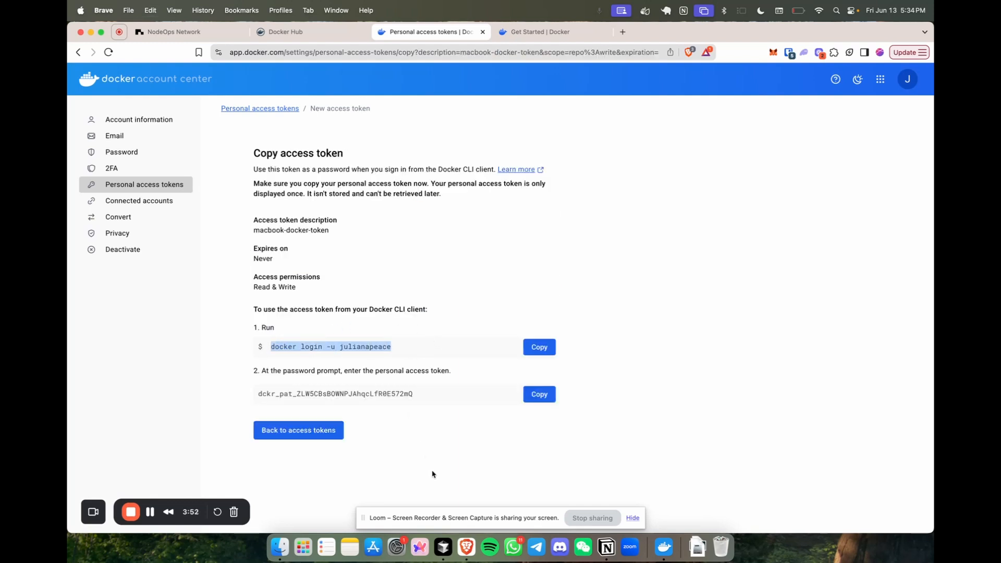
left_click(445, 548)
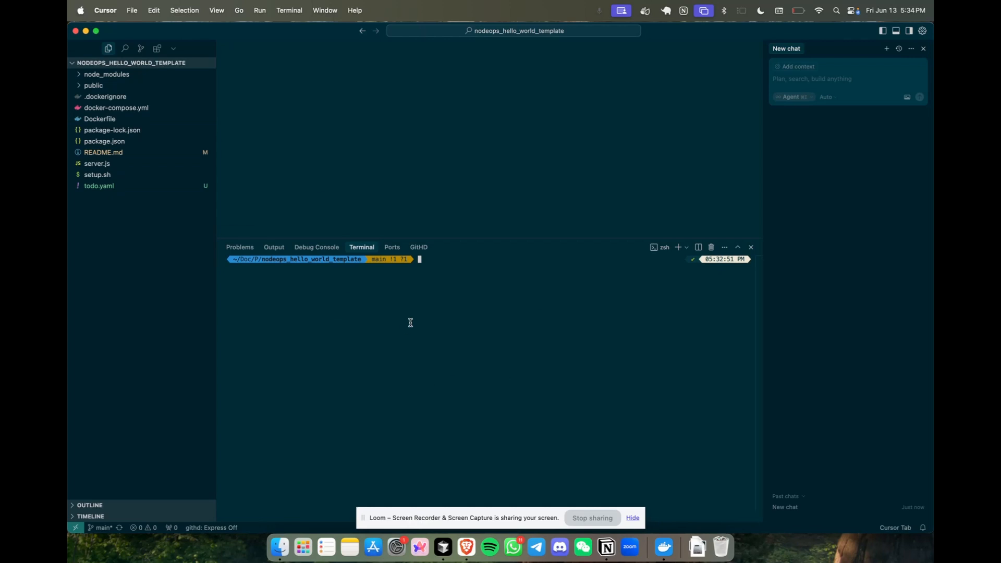
right_click(466, 296)
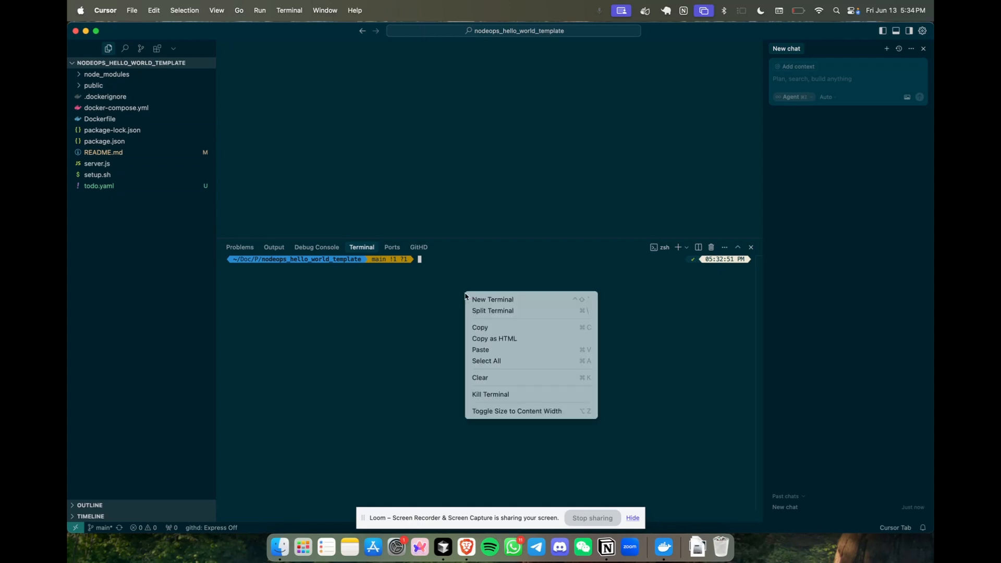
left_click(489, 354)
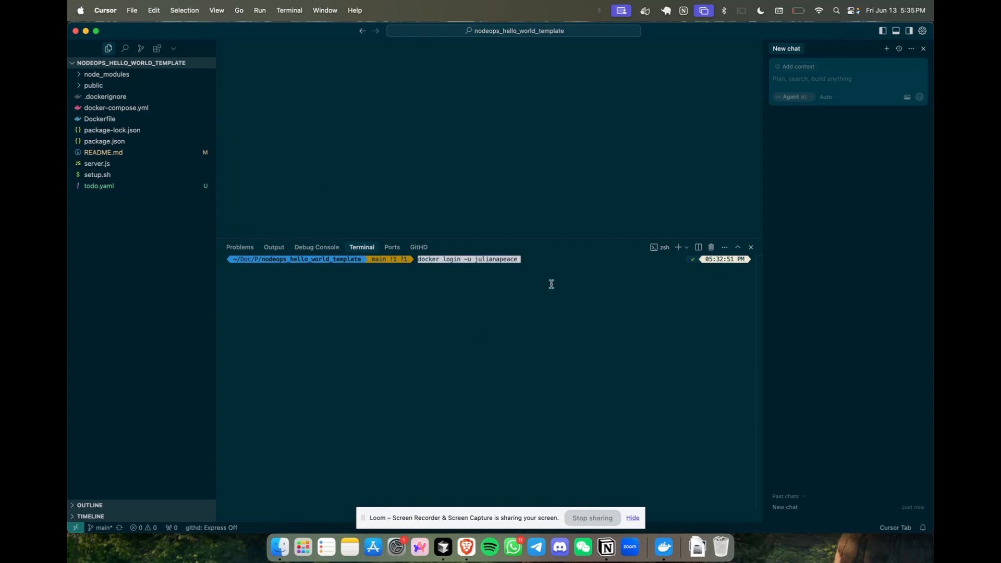
key("Return")
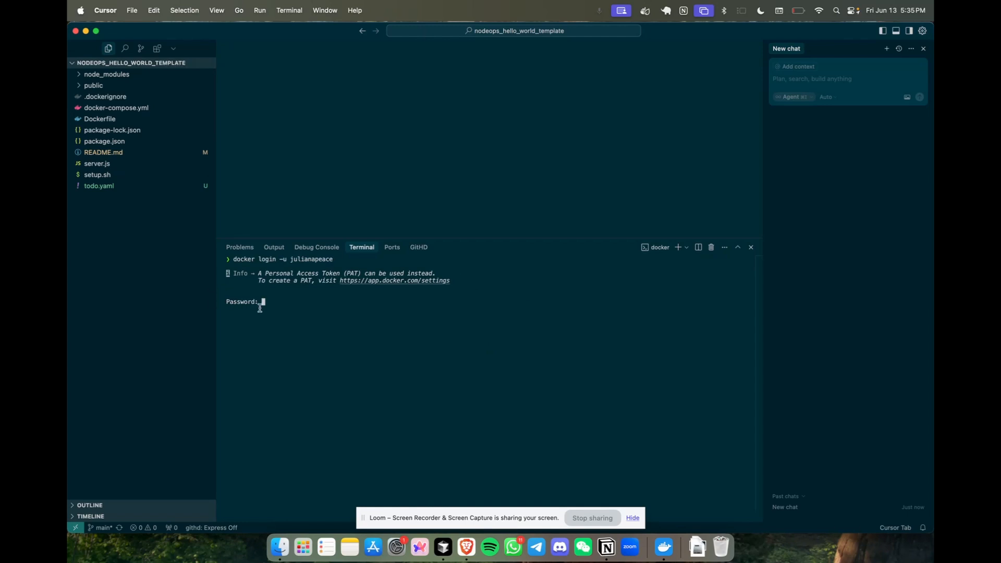
- Copy the personal access token from the browser and submit it at the password prompt in Cursor's terminal
left_click(466, 554)
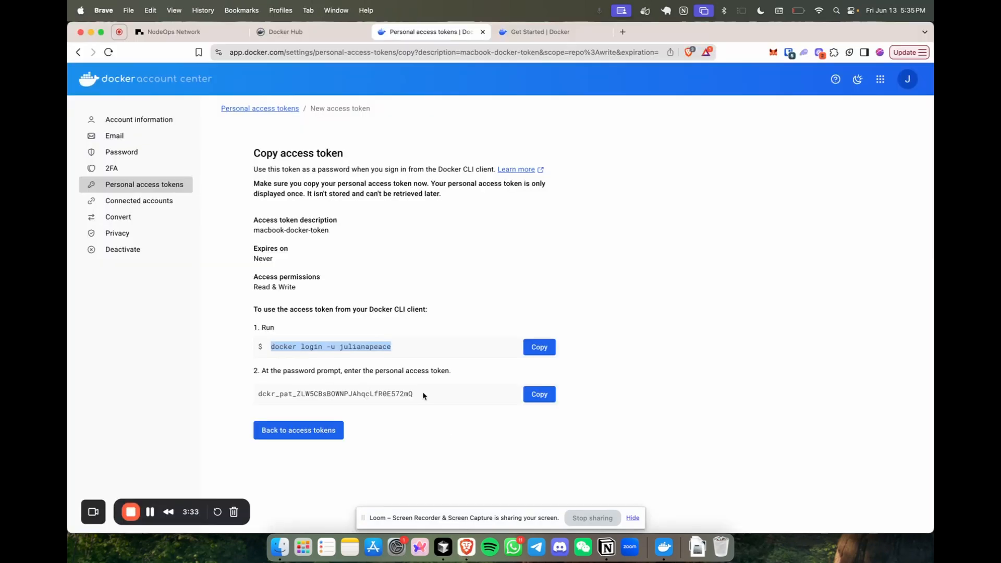
left_click(537, 396)
left_click(447, 547)
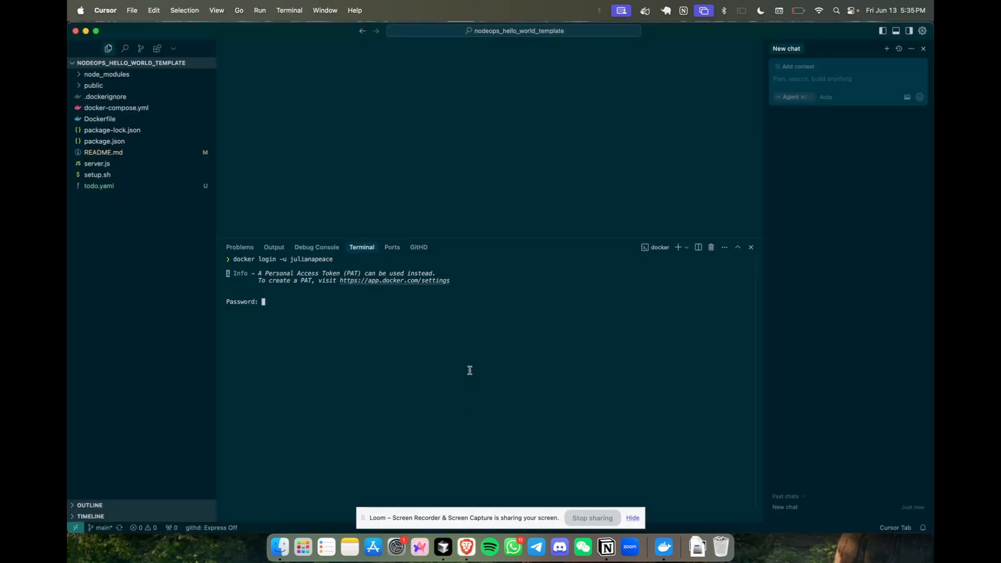
right_click(452, 332)
left_click(476, 388)
key("Return")
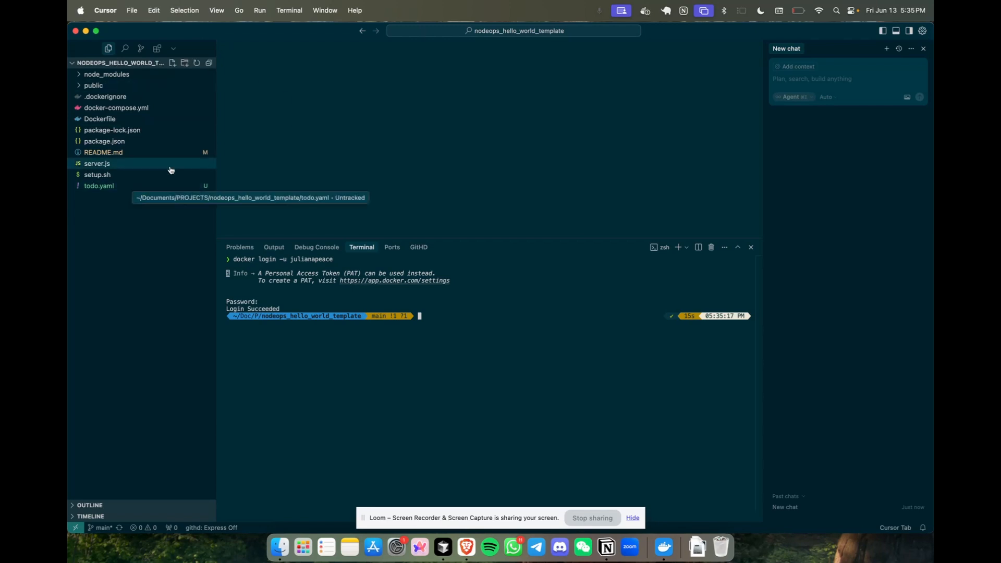
- Open the Dockerfile, enlarge the editor area and review its base image, exposed port and start command
left_click(94, 122)
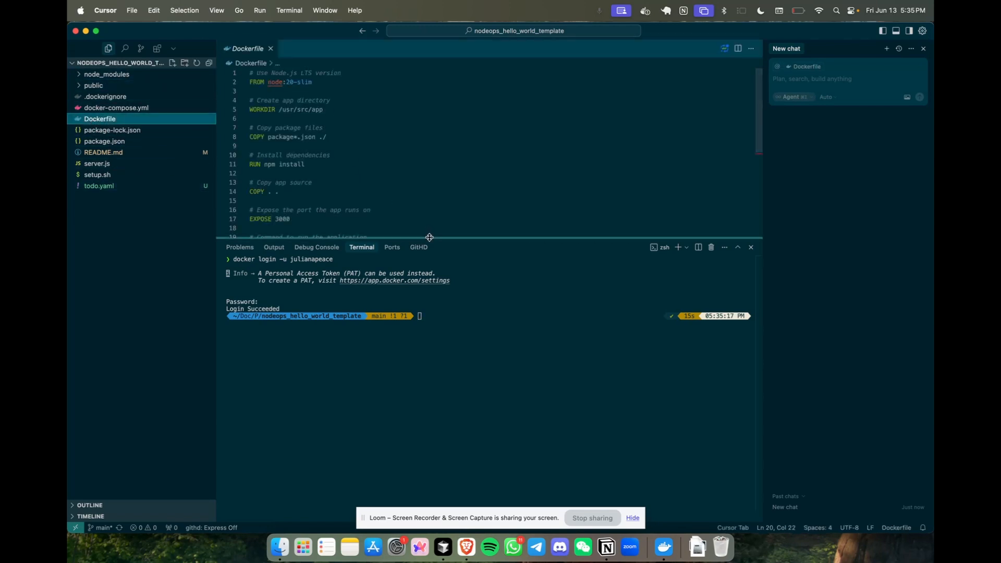
left_click_drag(427, 238, 425, 309)
left_click(418, 272)
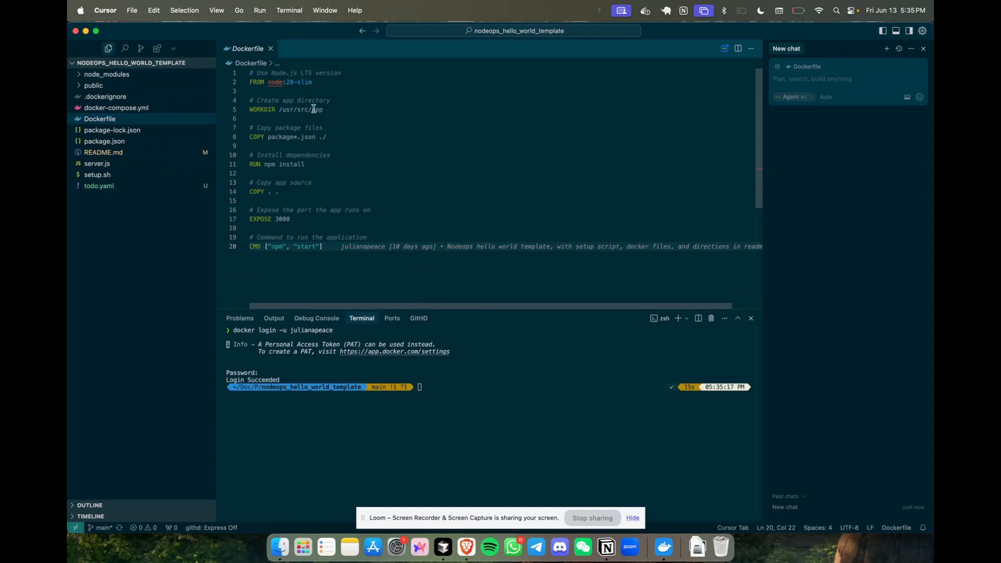
left_click_drag(265, 83, 321, 83)
left_click(321, 84)
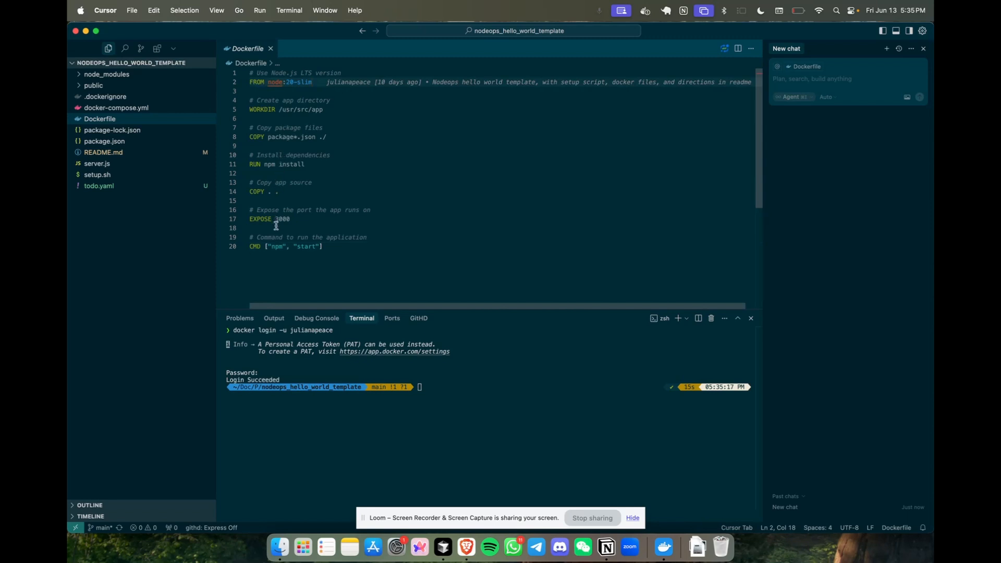
left_click(281, 266)
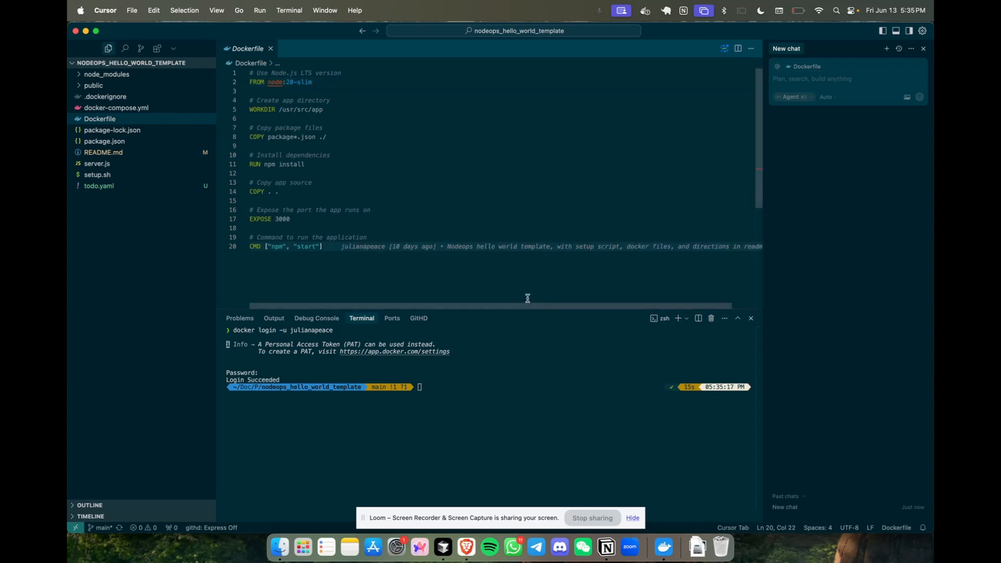
- Run docker build for nodeops_starter_template:v1 under the account's Docker Hub namespace, using context ., --push and --platform linux/amd64
left_click(501, 399)
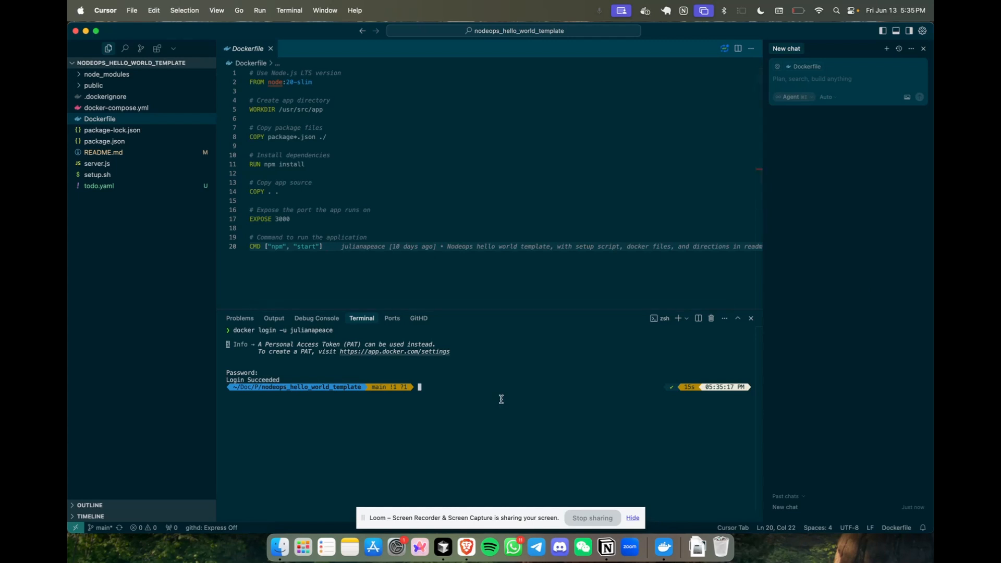
type("docker build -t")
type(" julianapeace/")
type("hello")
key("BackSpace")
key("BackSpace")
key("BackSpace")
key("BackSpace")
type("ello")
key("alt+BackSpace")
type("julianapeace/nodeops_starter_template")
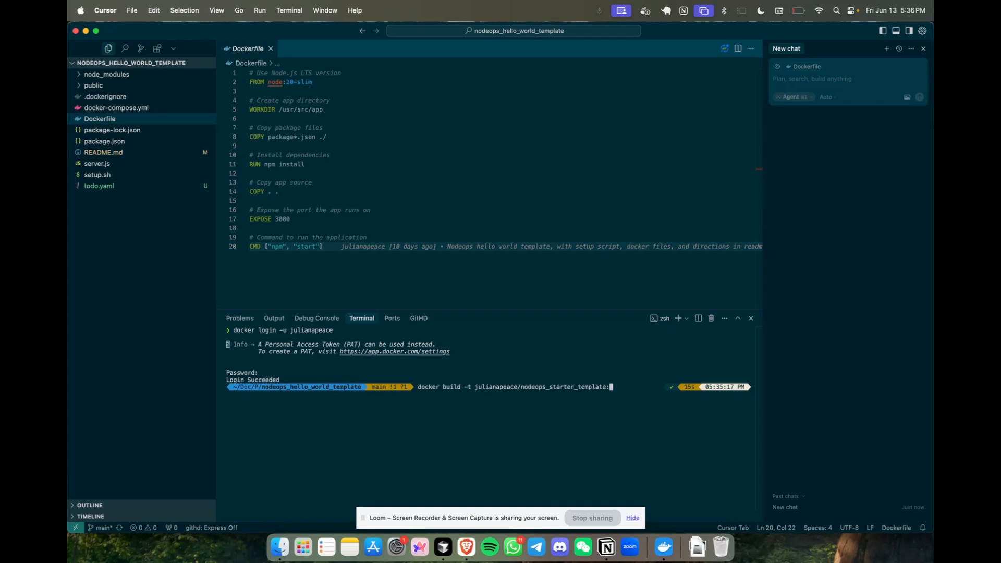
type(":v1 .")
type("--push --platform ")
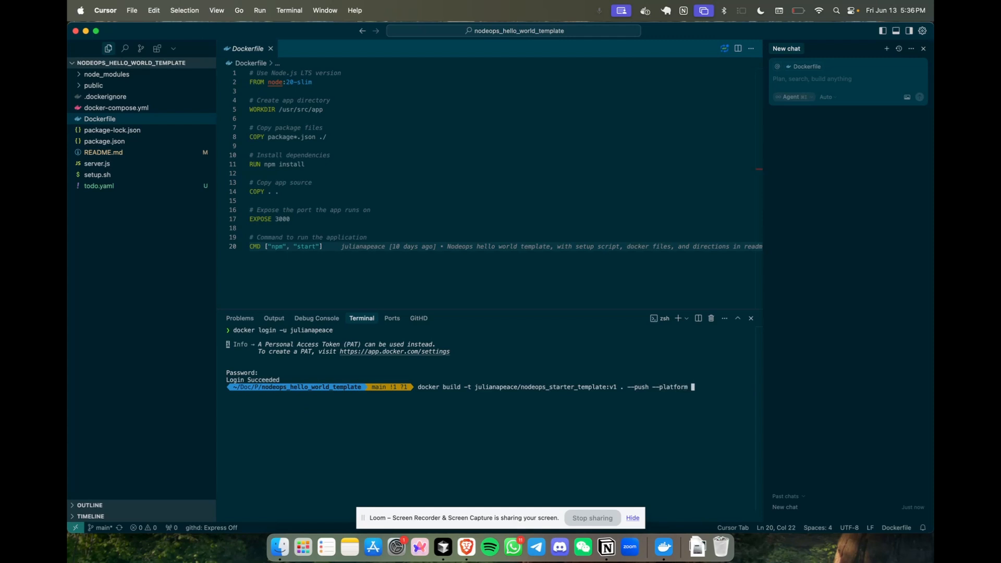
type("linux/amd64")
key("Return")
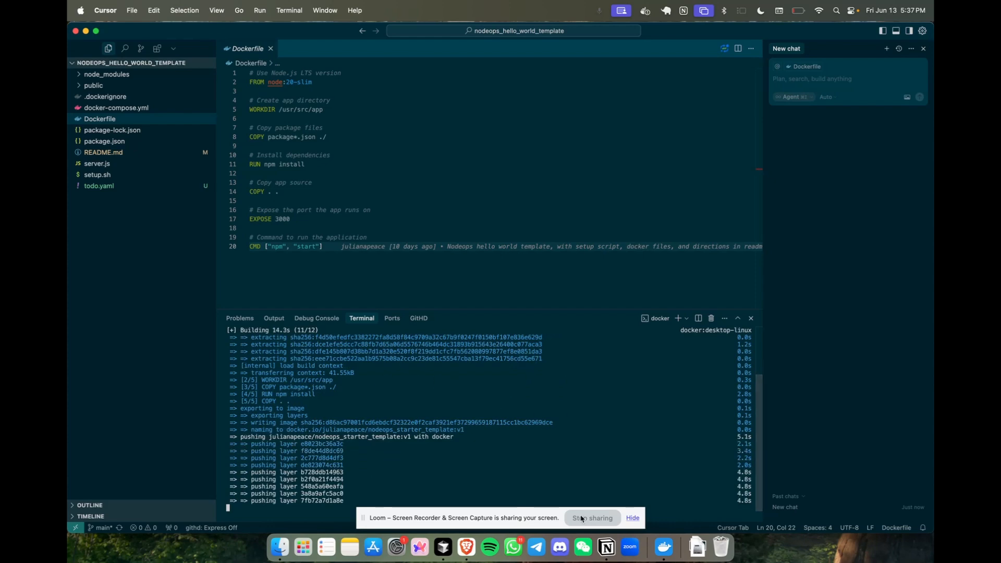
- Check the build and push output in Cursor's terminal, and reload the Docker Hub repositories page in Brave
left_click(633, 519)
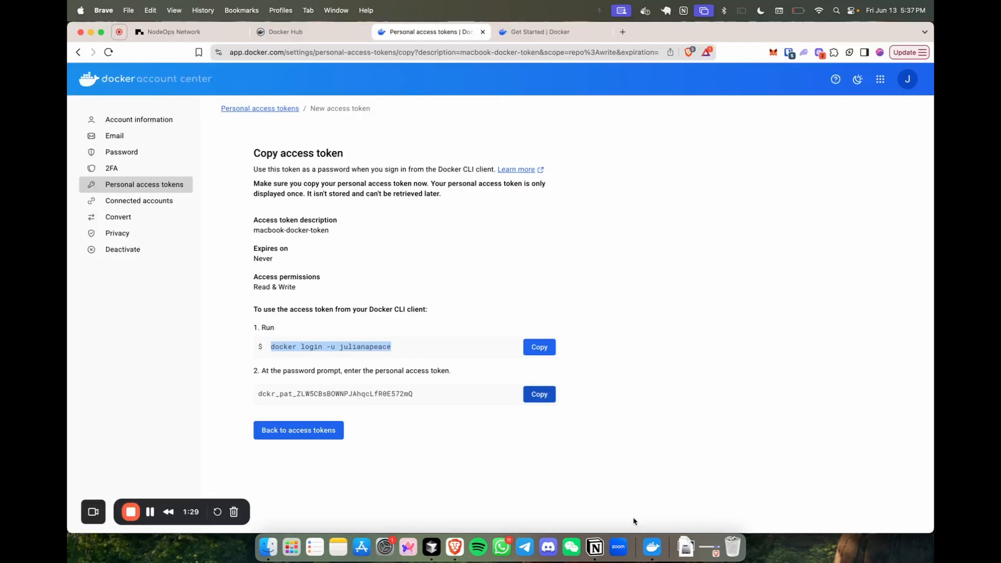
left_click(432, 547)
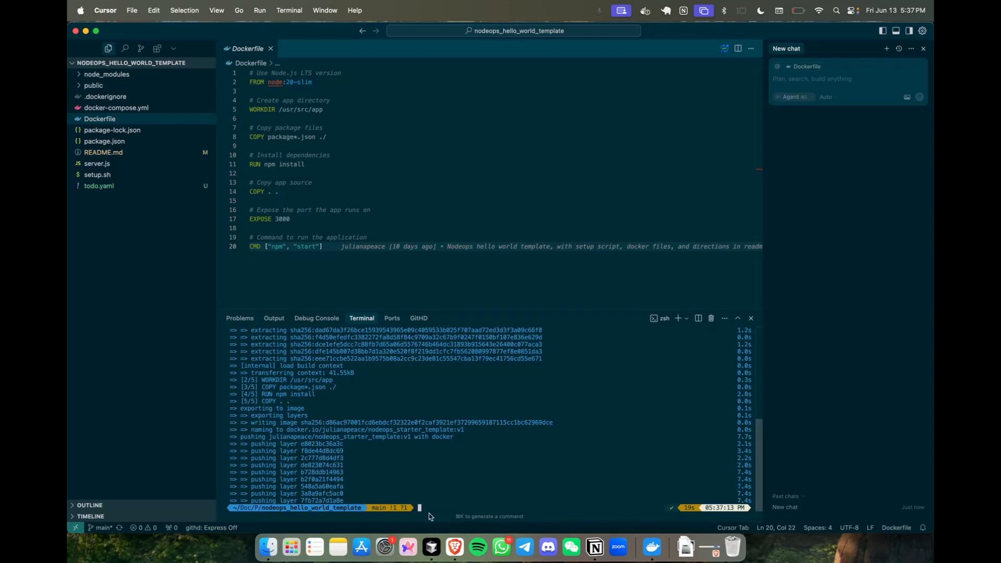
left_click(454, 547)
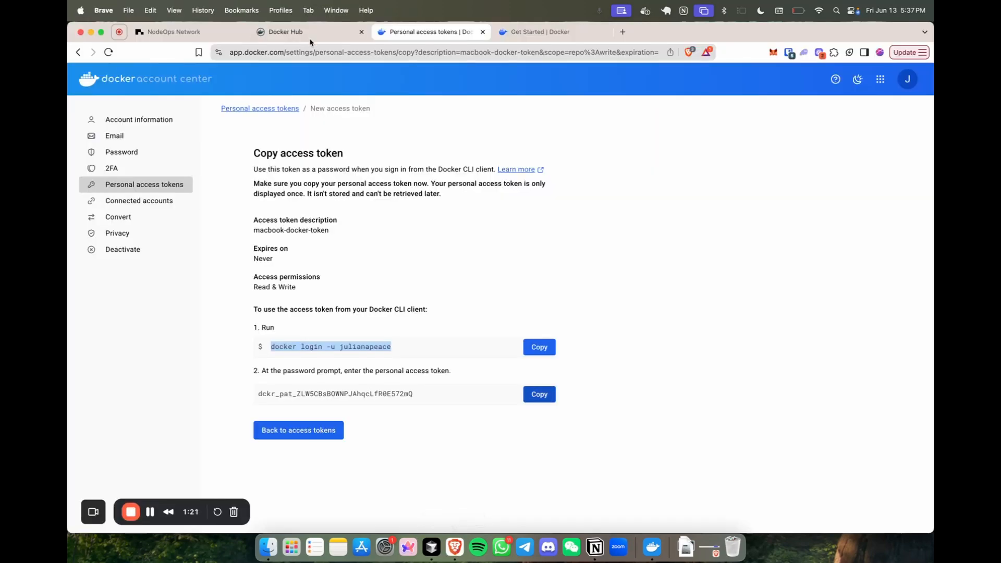
left_click(284, 32)
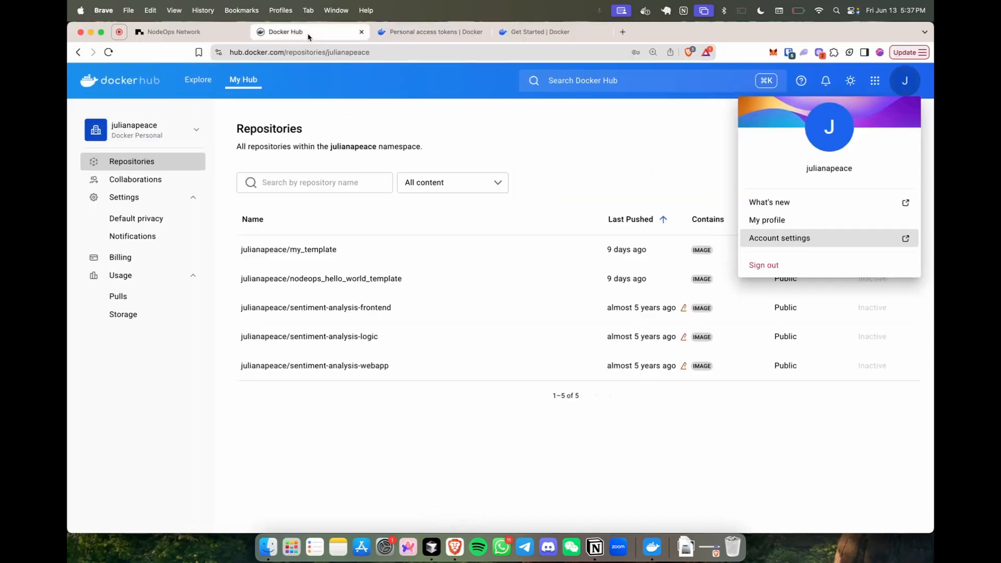
left_click(108, 52)
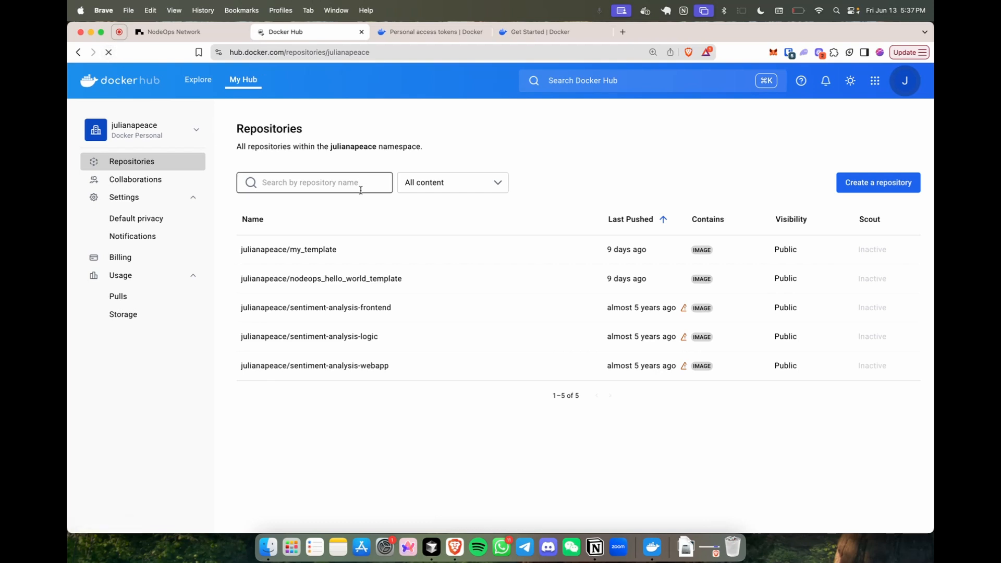